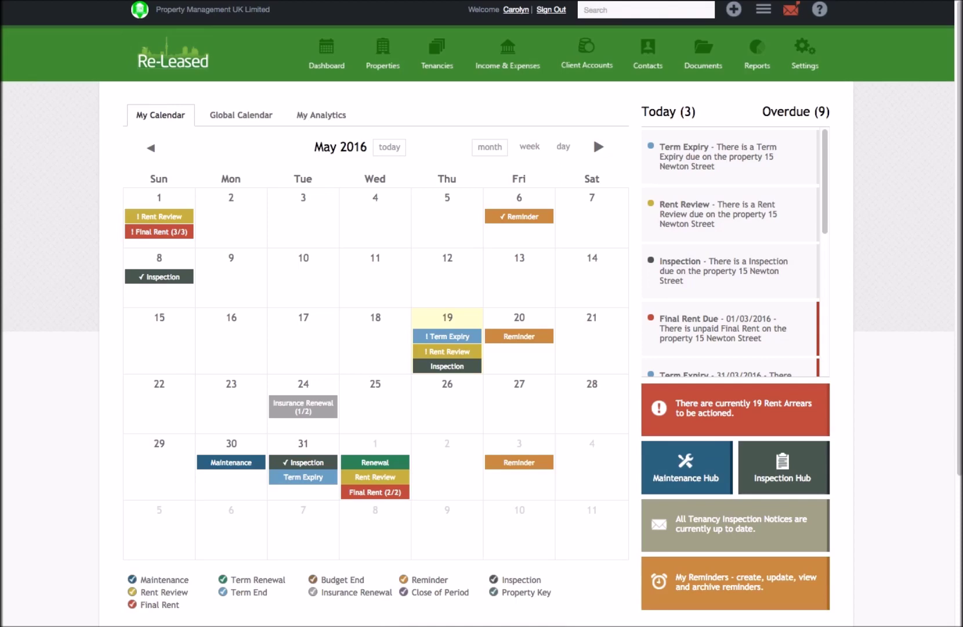
Browse the calendar from March to June 2016, then return to the current month.
{"action": "left_click", "coordinate": [150, 148]}
{"action": "left_click", "coordinate": [151, 148]}
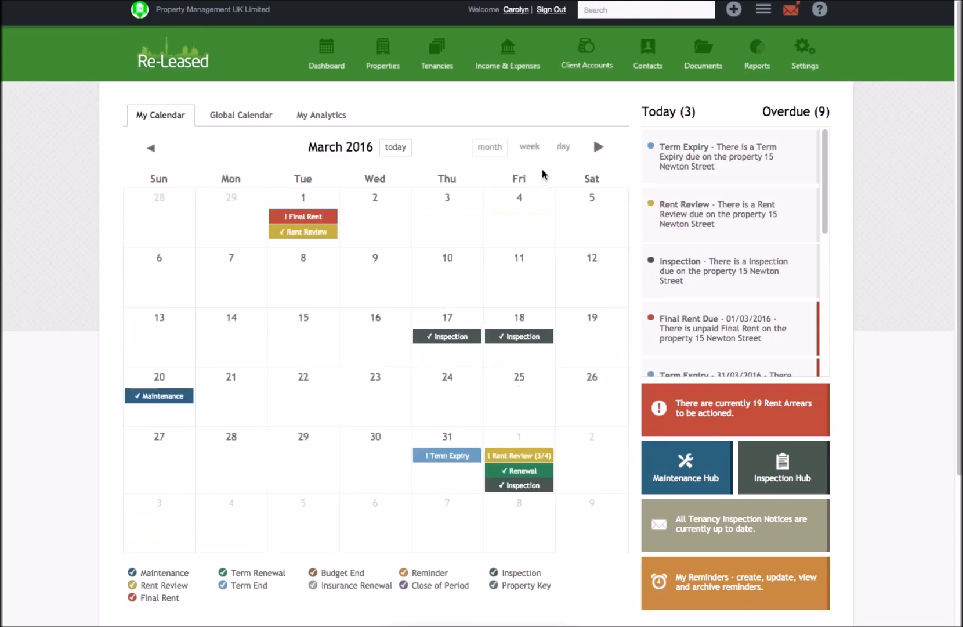
{"action": "left_click", "coordinate": [598, 149]}
{"action": "left_click", "coordinate": [599, 149]}
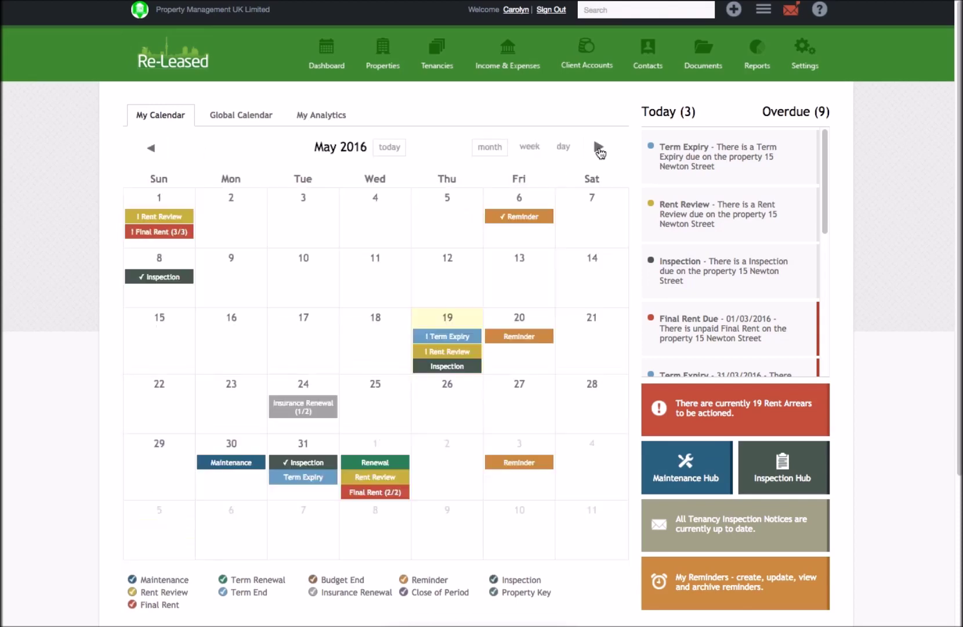
{"action": "left_click", "coordinate": [599, 149]}
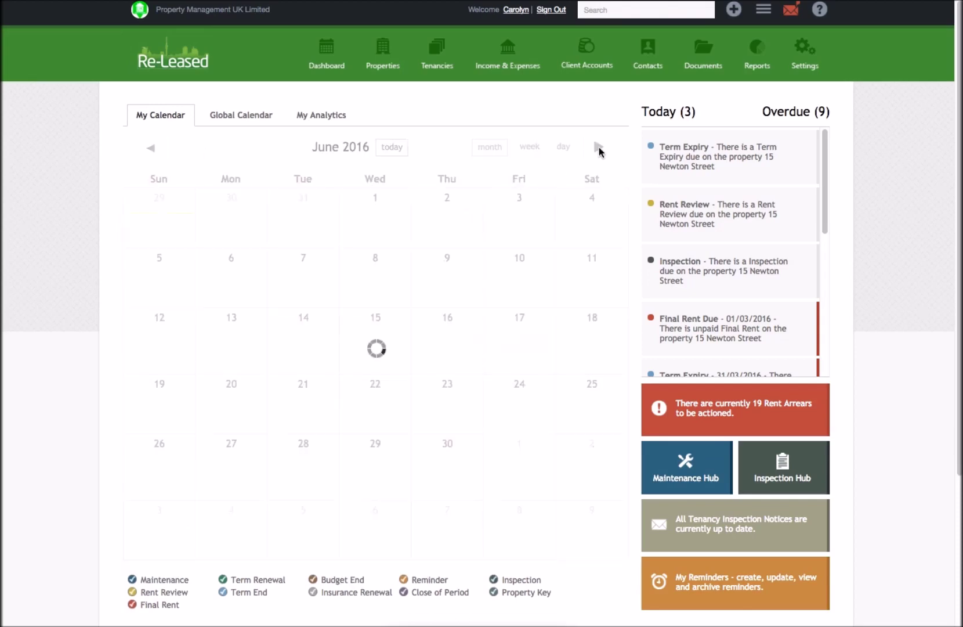
{"action": "left_click", "coordinate": [393, 149]}
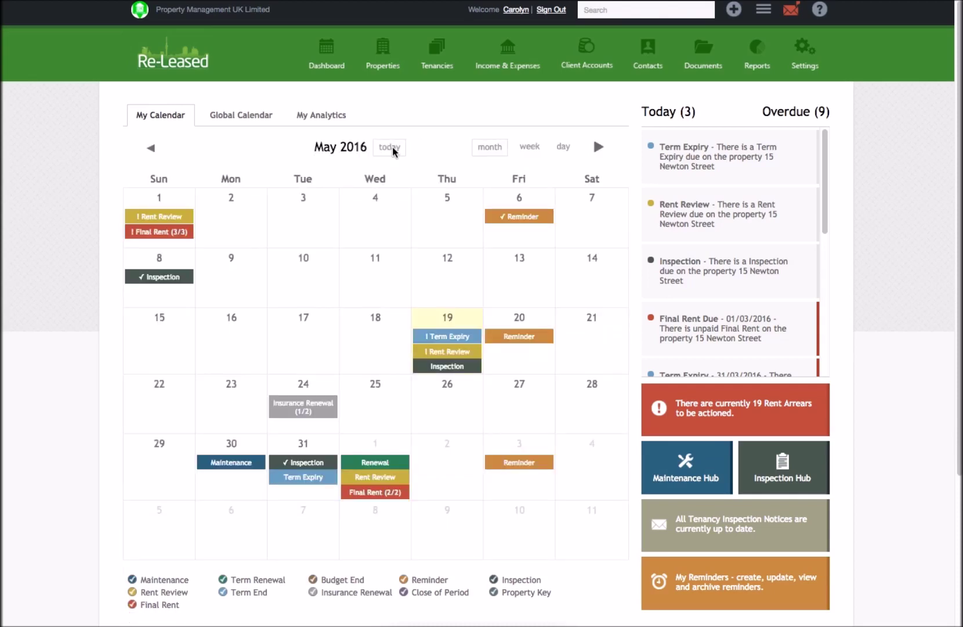
Try the week view and the Thursday 19 May day view, then return to month view.
{"action": "left_click", "coordinate": [526, 148]}
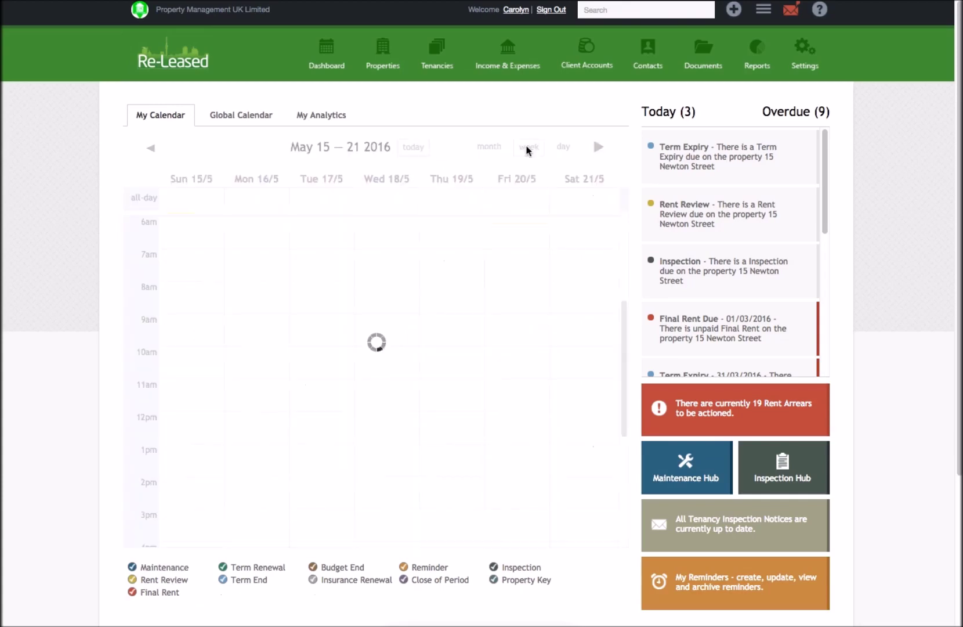
{"action": "left_click", "coordinate": [563, 151]}
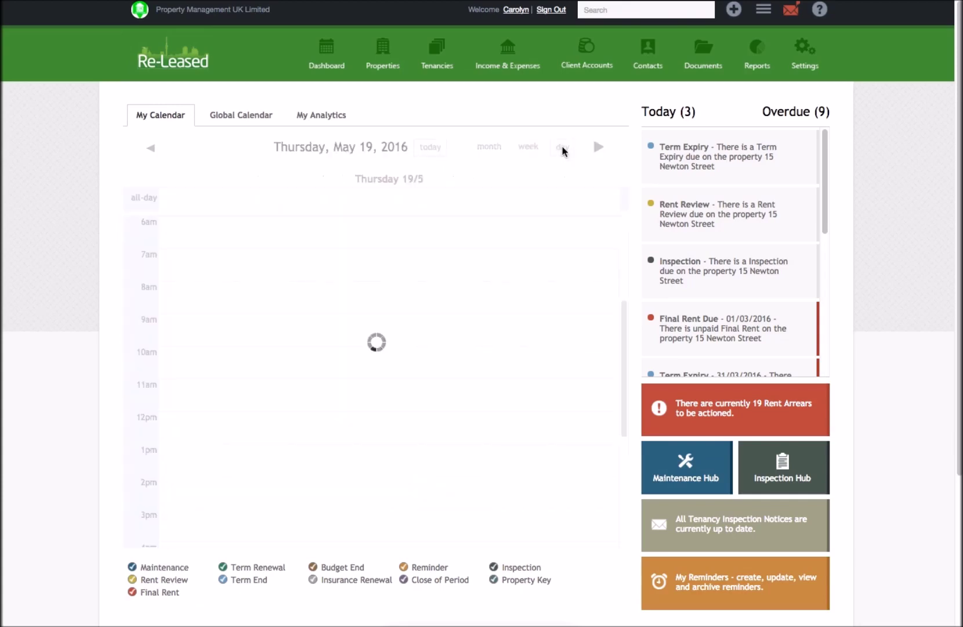
{"action": "left_click", "coordinate": [489, 150]}
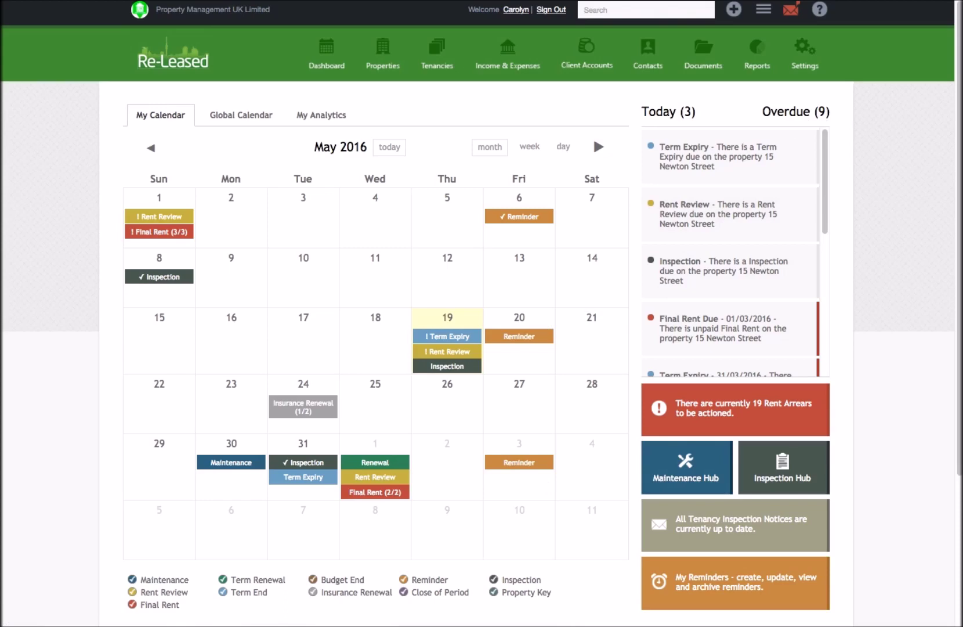
Hide Term End and Term Renewal events from the calendar, then show them again.
{"action": "left_click", "coordinate": [223, 591]}
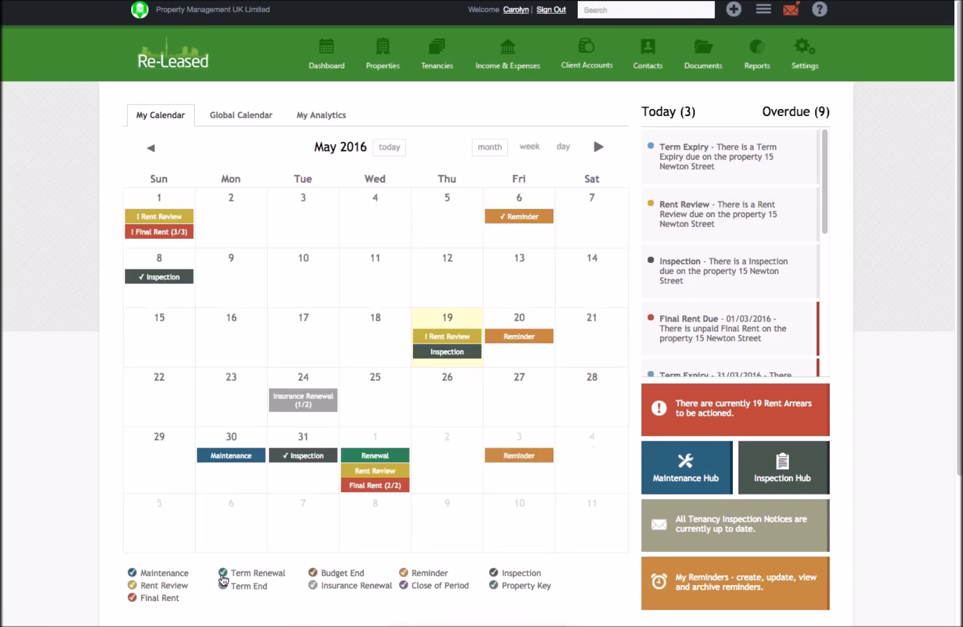
{"action": "left_click", "coordinate": [222, 566]}
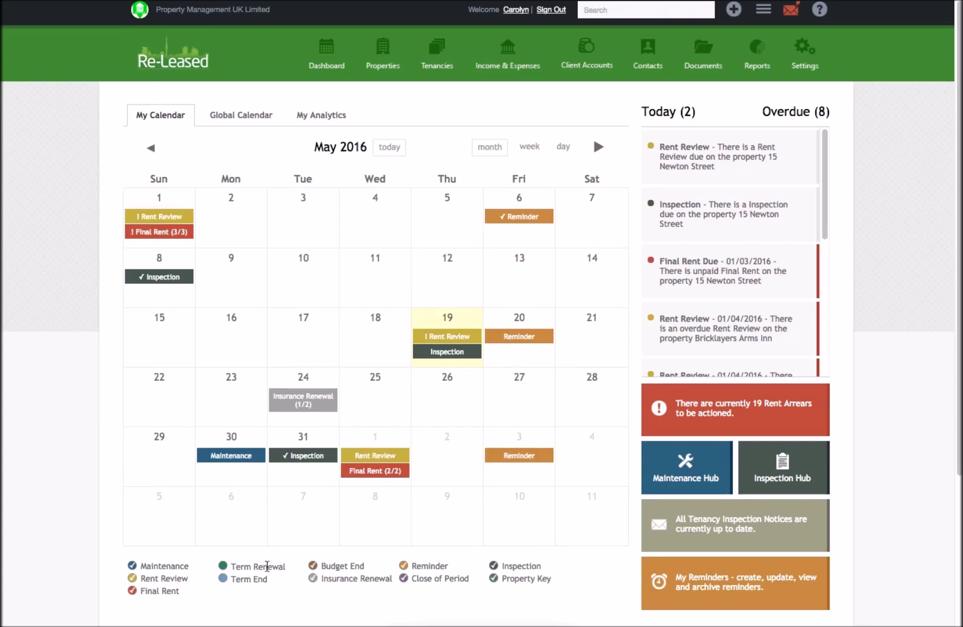
{"action": "left_click", "coordinate": [223, 566]}
{"action": "left_click", "coordinate": [224, 585]}
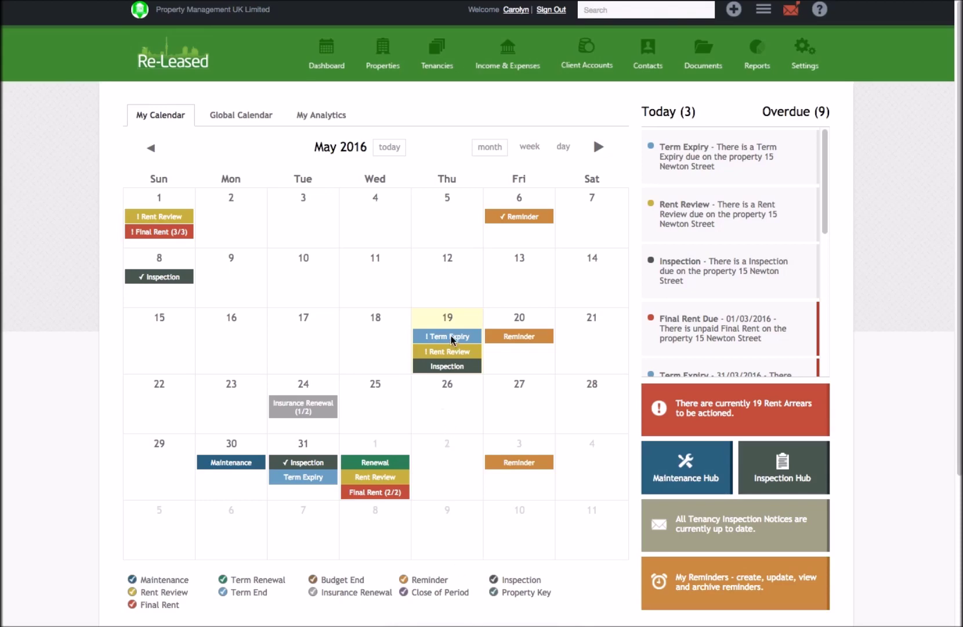
Open and close the 31 May Term Expiry event, then open the 19 May Inspection.
{"action": "mouse_move", "coordinate": [460, 338]}
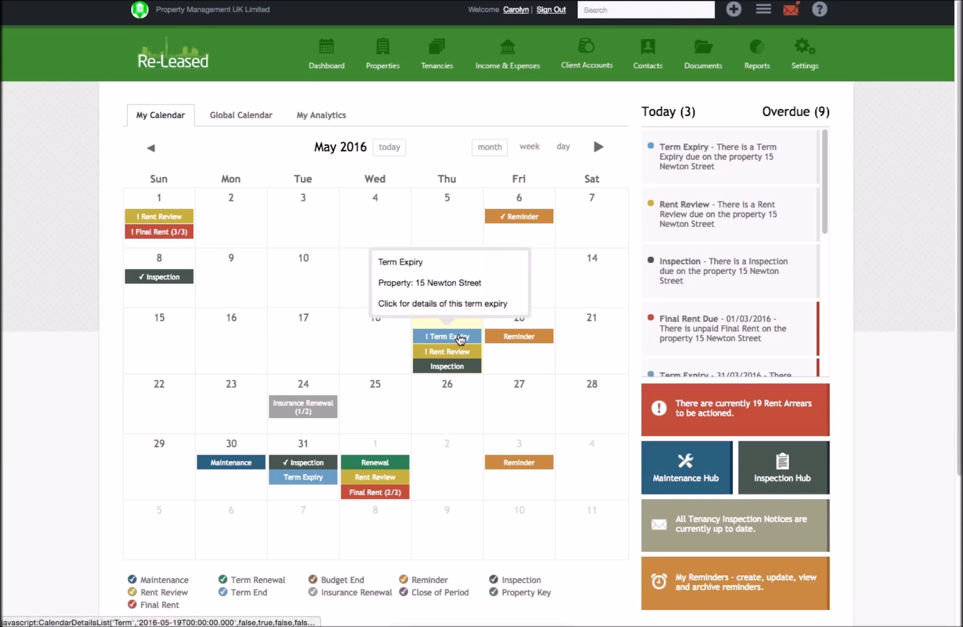
{"action": "left_click", "coordinate": [314, 480]}
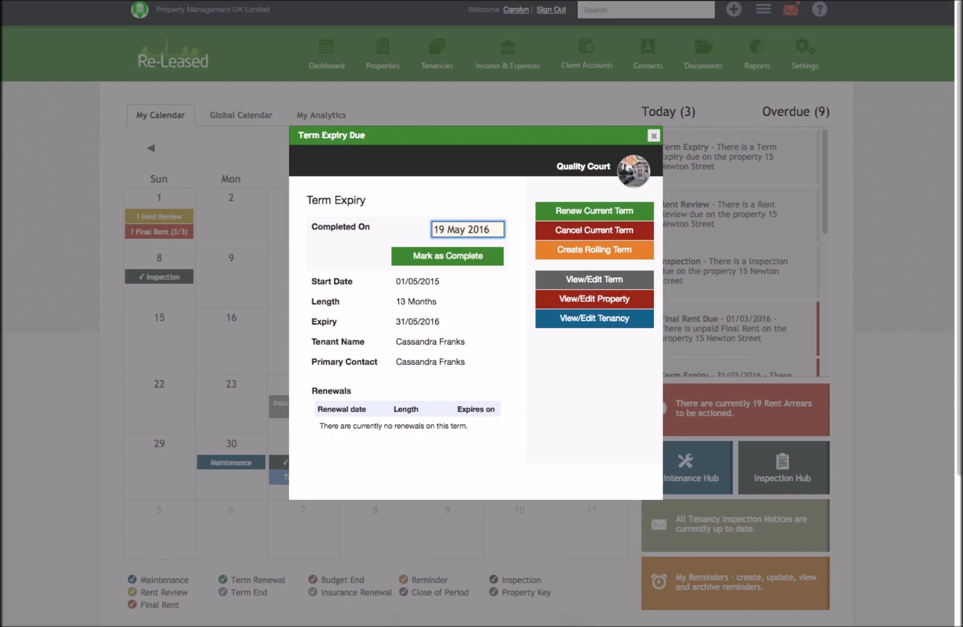
{"action": "left_click", "coordinate": [189, 424]}
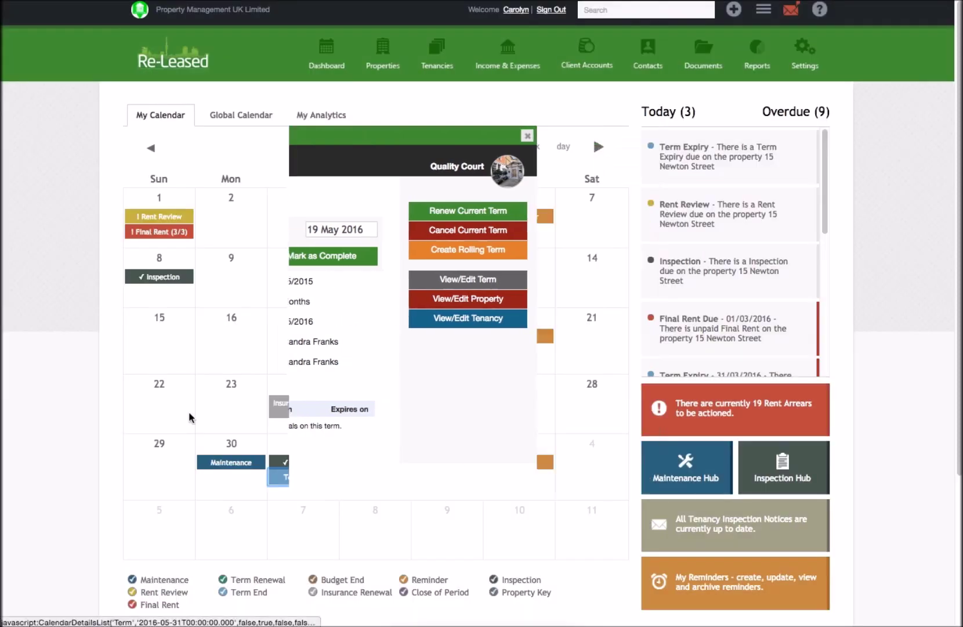
{"action": "left_click", "coordinate": [437, 366]}
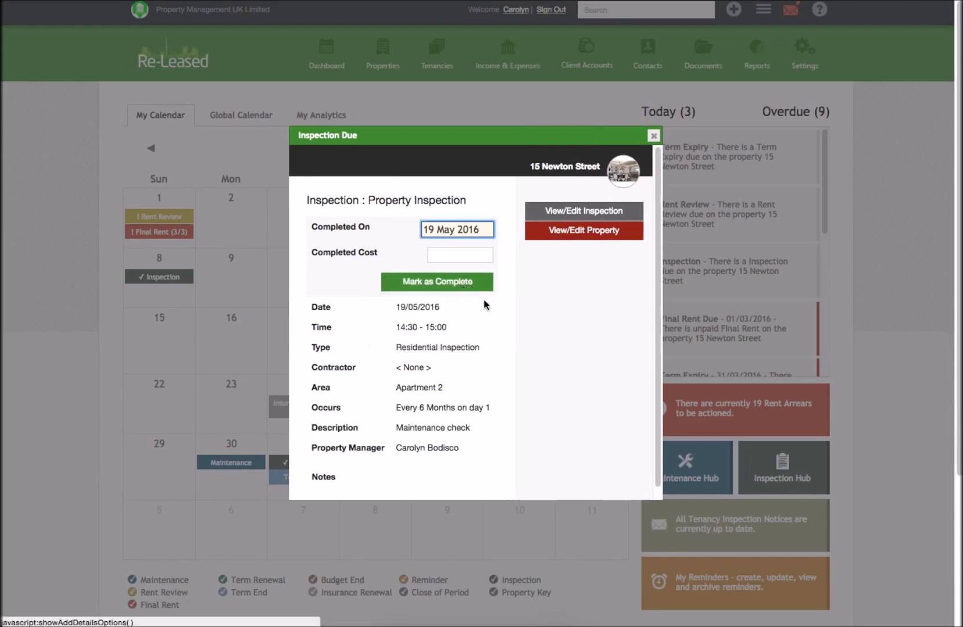
Close the Inspection Due dialog to return to the May 2016 calendar.
{"action": "left_click", "coordinate": [653, 135]}
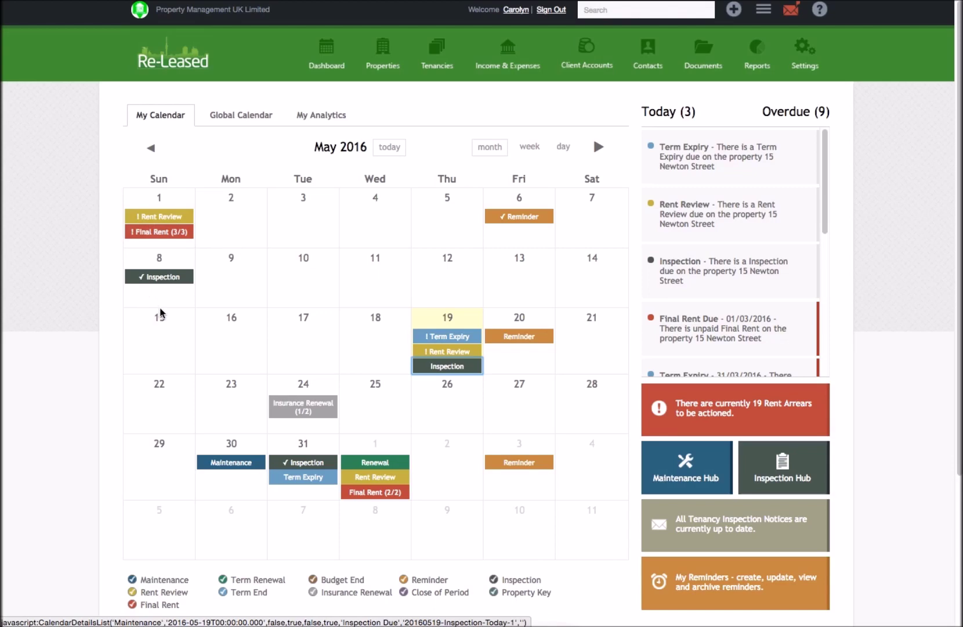
{"action": "left_click", "coordinate": [310, 410]}
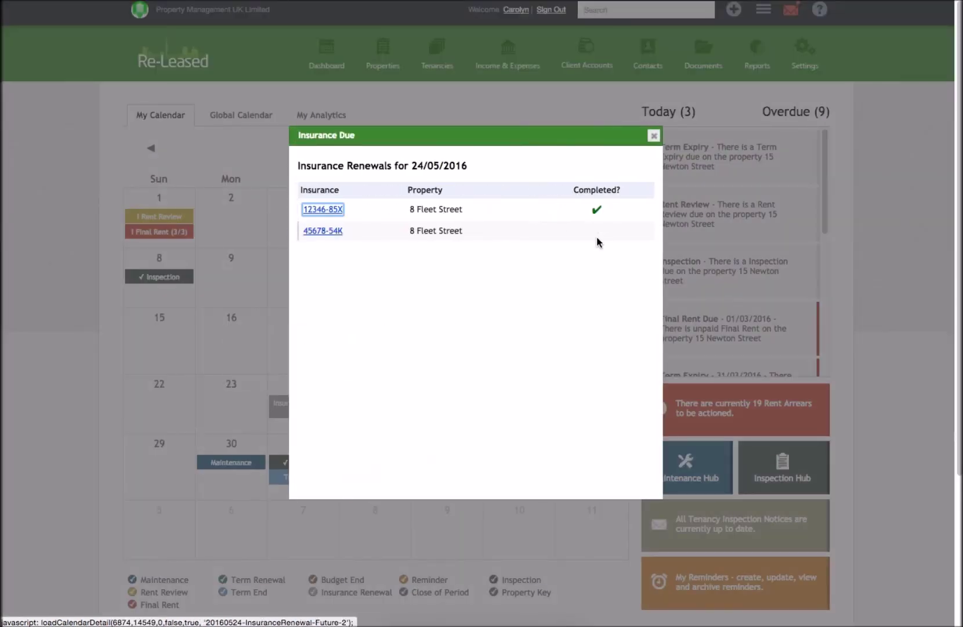
{"action": "left_click", "coordinate": [653, 137]}
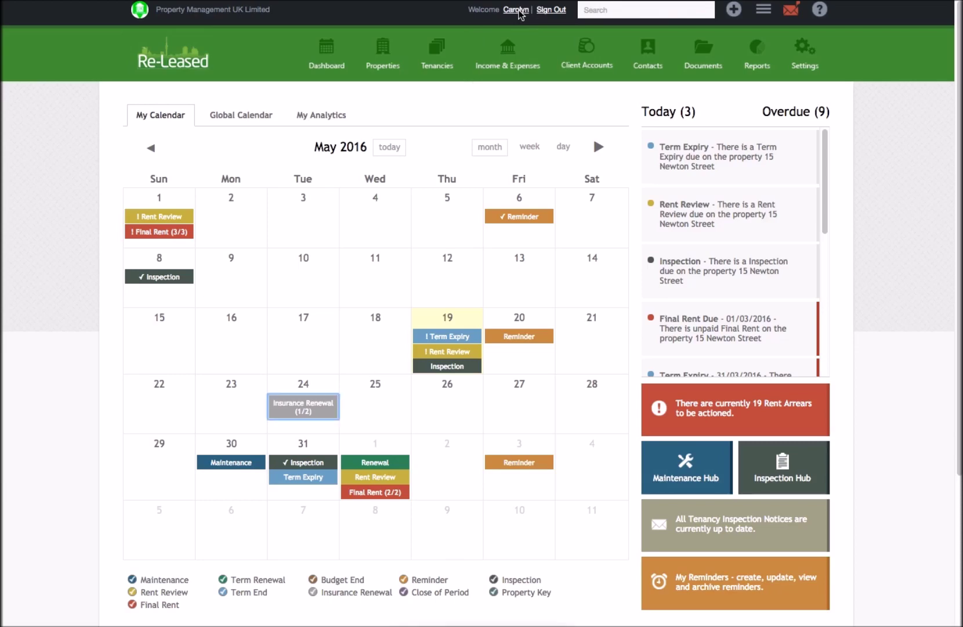
Set Advance Notification for Term End to 2 Weeks in your user settings and save.
{"action": "left_click", "coordinate": [518, 10]}
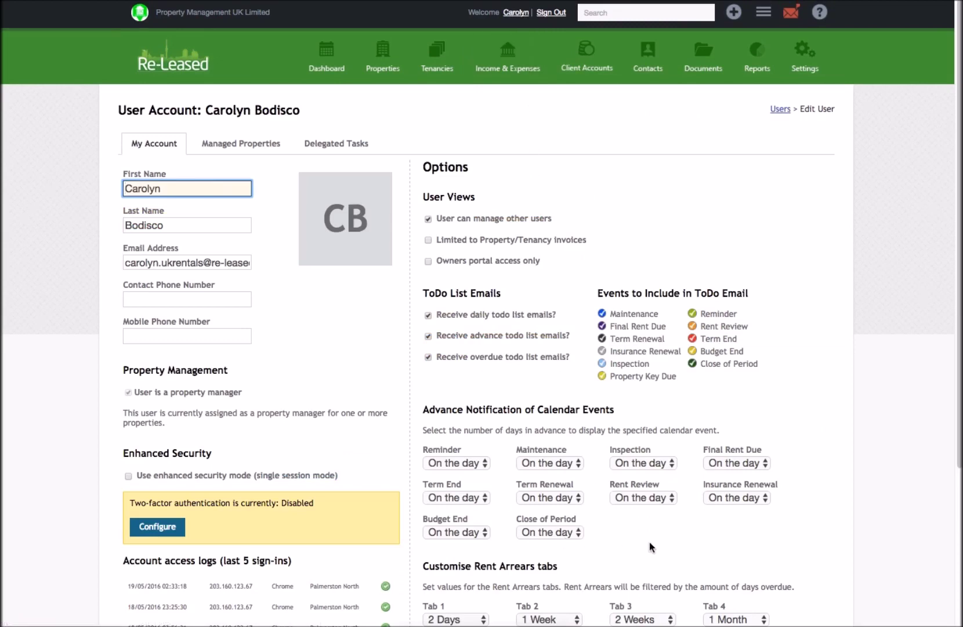
{"action": "left_click", "coordinate": [471, 498]}
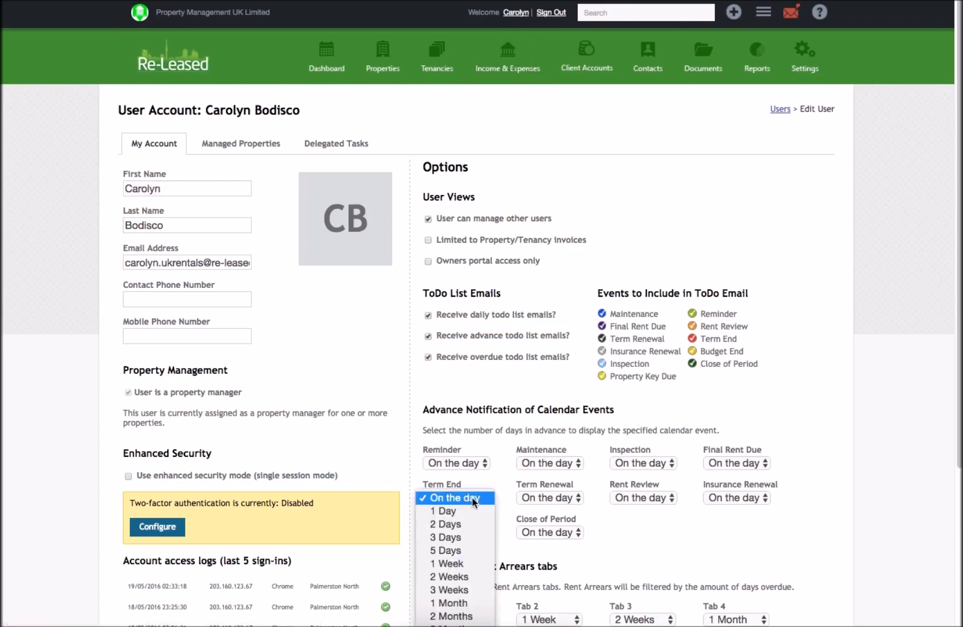
{"action": "left_click", "coordinate": [456, 578]}
{"action": "scroll", "coordinate": [406, 522], "scroll_direction": "down", "scroll_amount": 5}
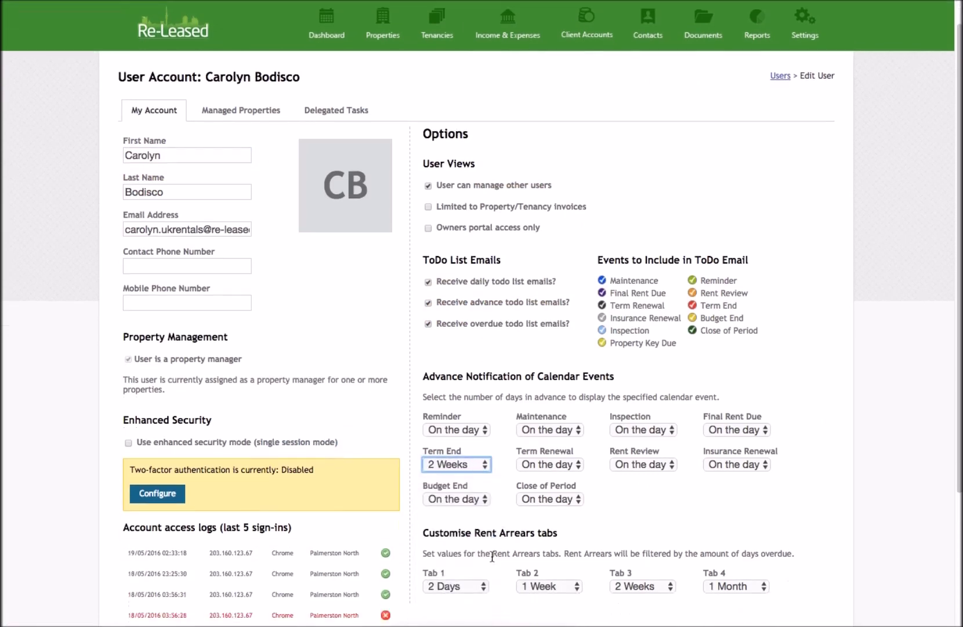
{"action": "left_click", "coordinate": [144, 521]}
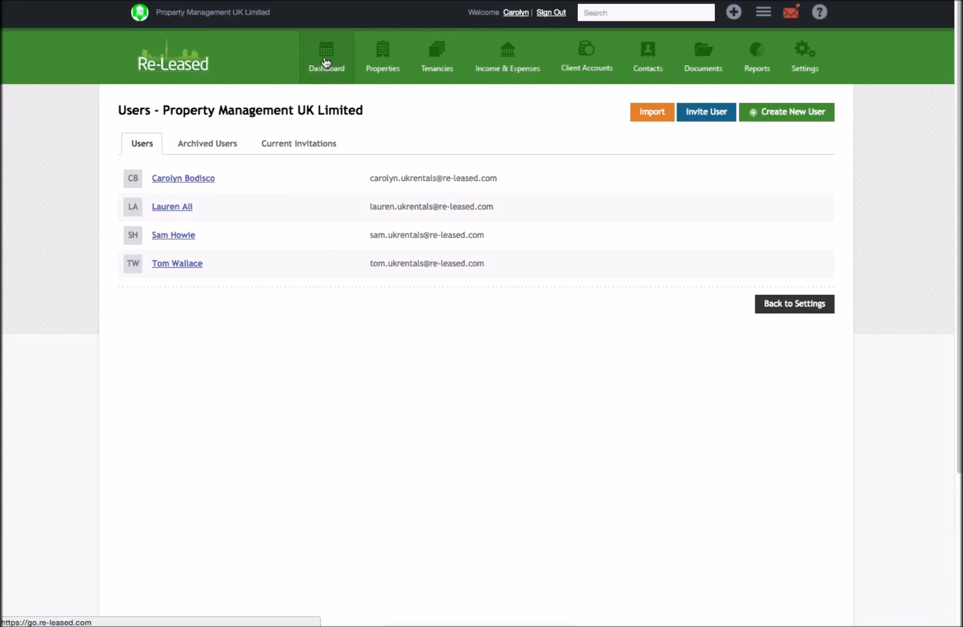
{"action": "left_click", "coordinate": [326, 61]}
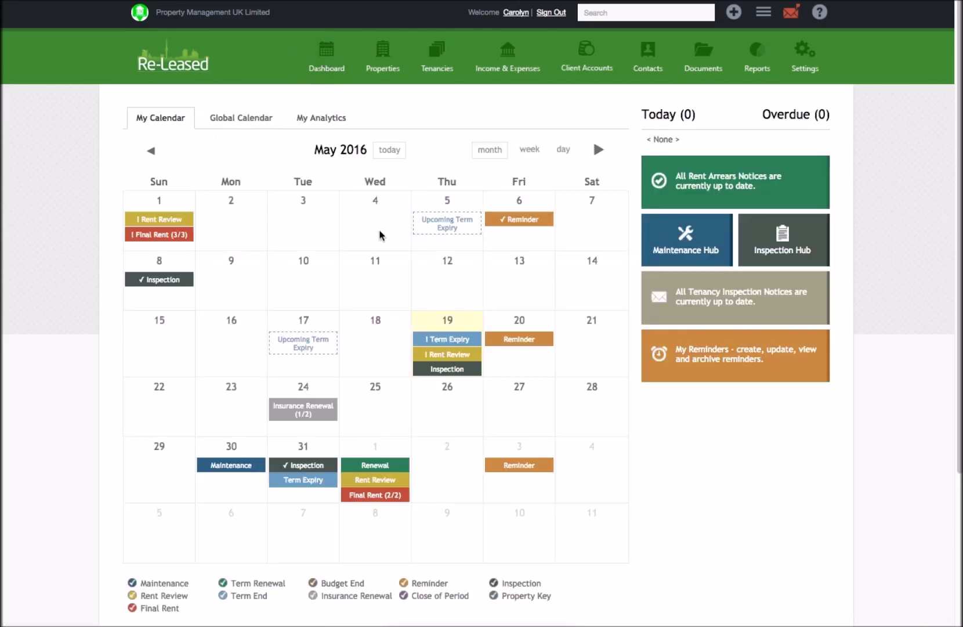
Switch to the Global Calendar tab showing all four users' May 2016 events.
{"action": "mouse_move", "coordinate": [328, 357]}
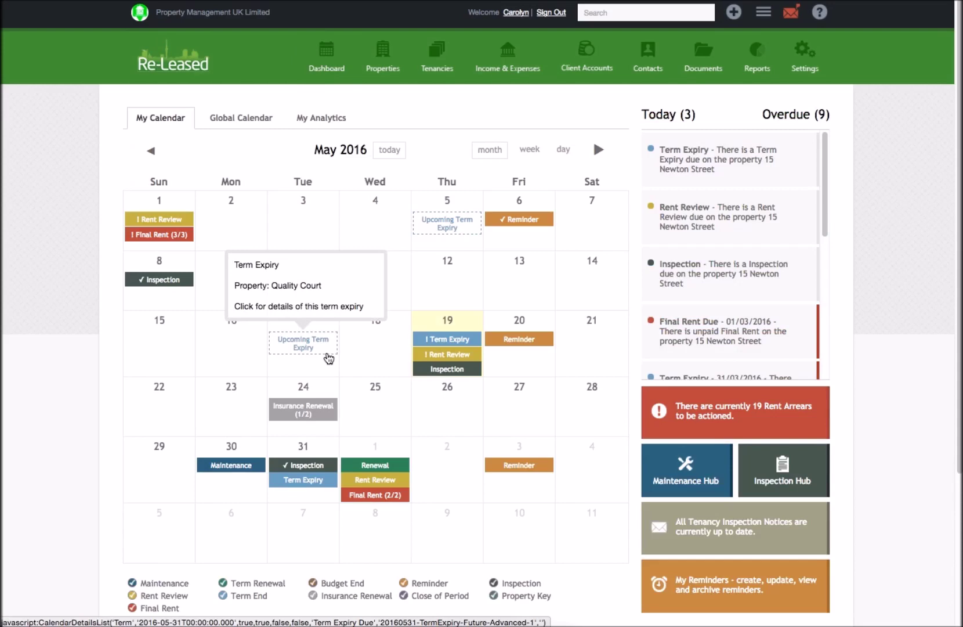
{"action": "left_click", "coordinate": [241, 117]}
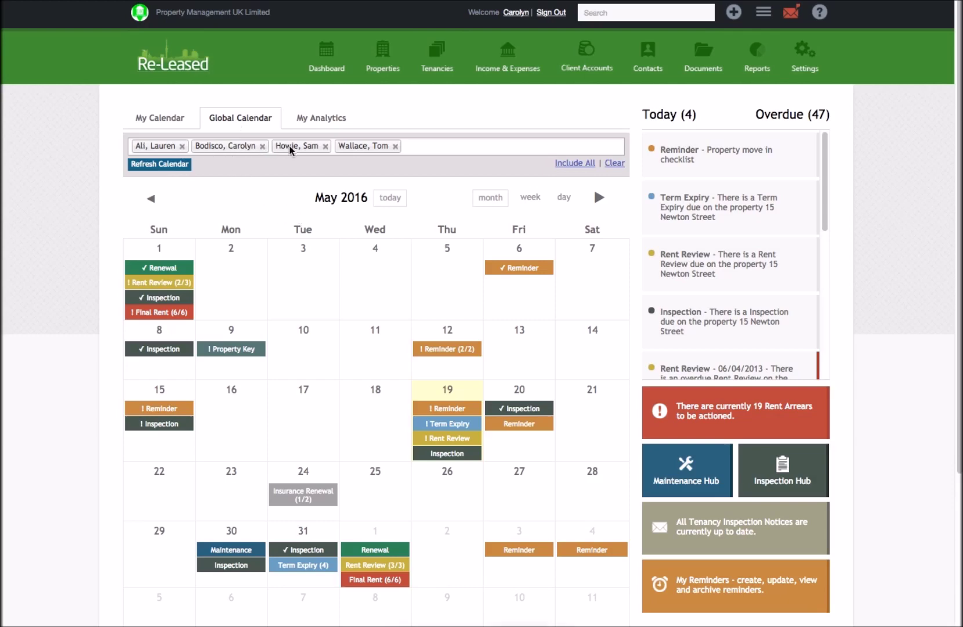
Remove three user chips from the filter, refresh the calendar, then switch to My Analytics.
{"action": "left_click", "coordinate": [325, 146]}
{"action": "left_click", "coordinate": [262, 146]}
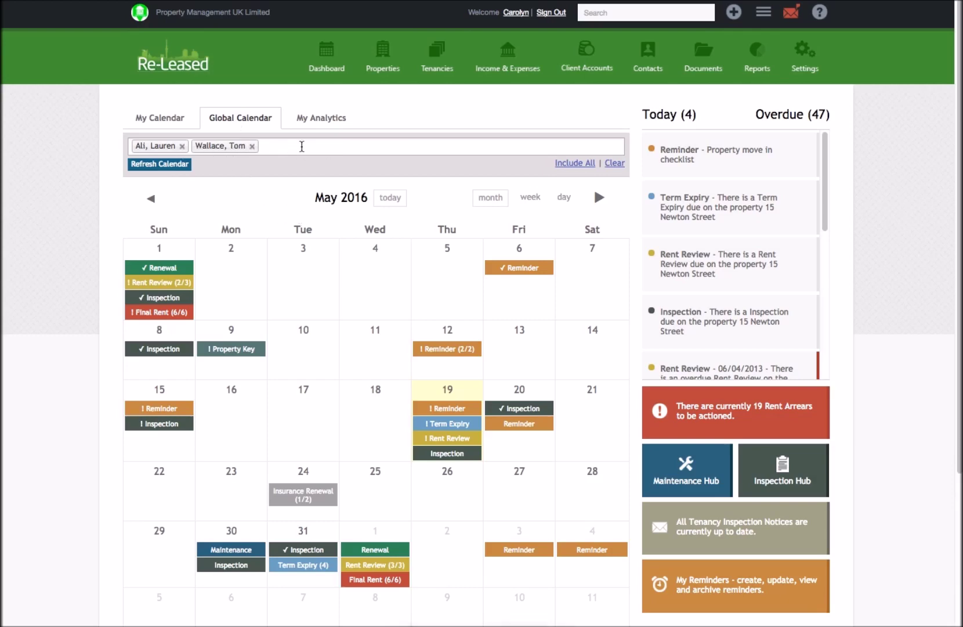
{"action": "left_click", "coordinate": [252, 147]}
{"action": "left_click", "coordinate": [179, 164]}
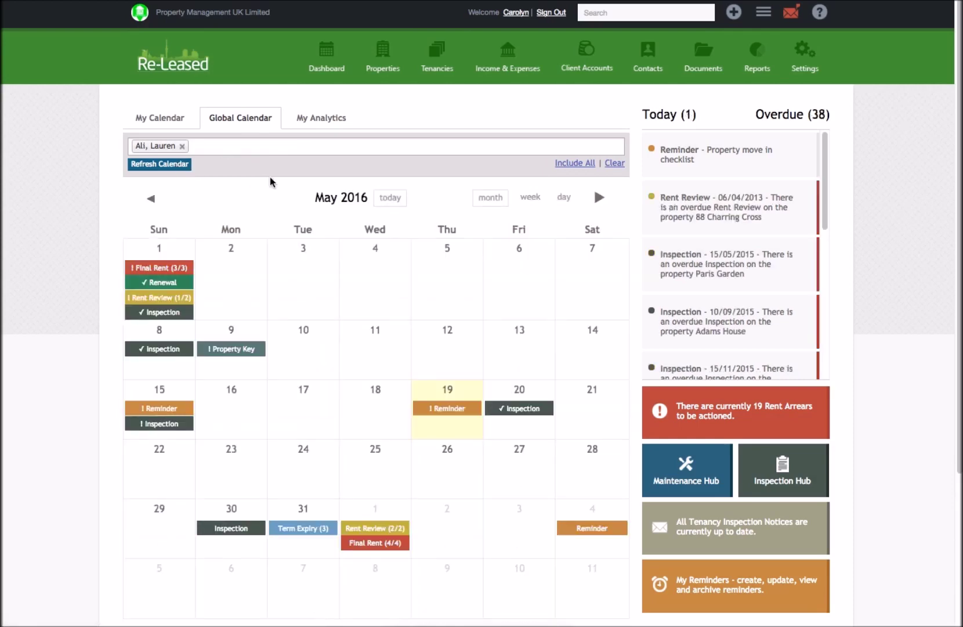
{"action": "left_click", "coordinate": [319, 120]}
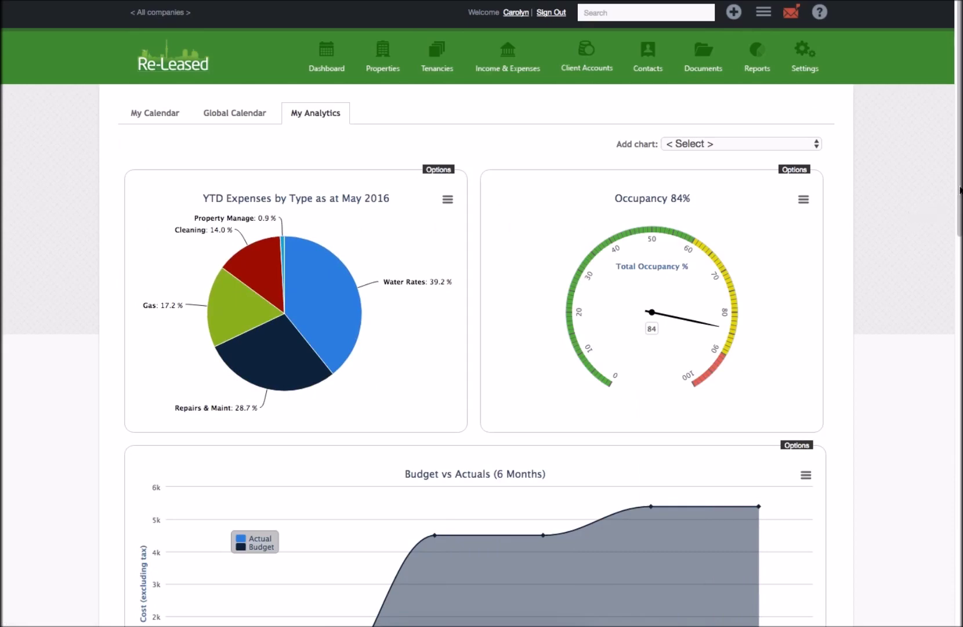
Check the Income vs Expenses chart's export menu, then open the Add chart type list.
{"action": "left_click_drag", "start_coordinate": [959, 189], "coordinate": [957, 367]}
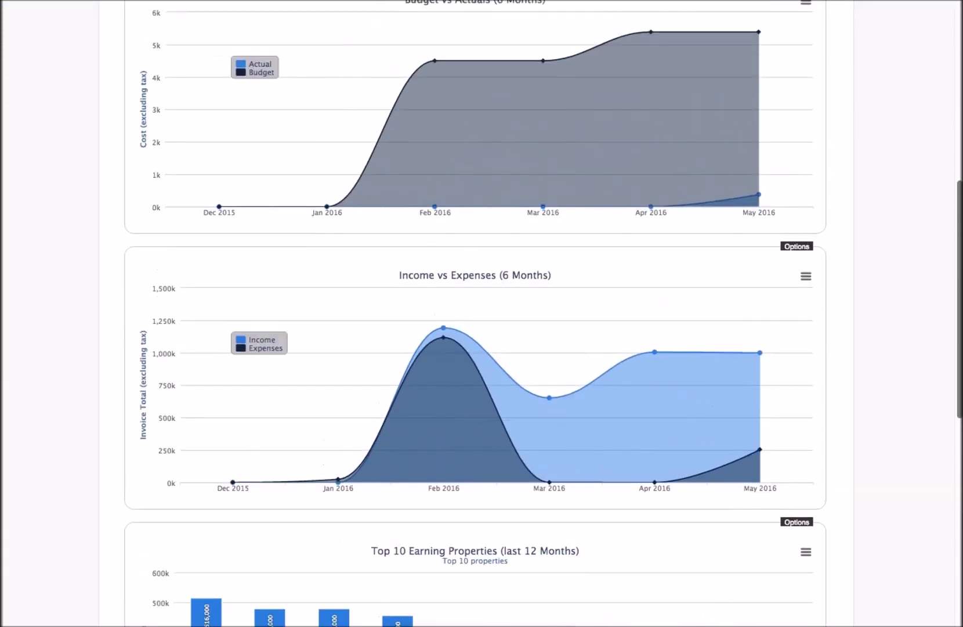
{"action": "left_click", "coordinate": [804, 278]}
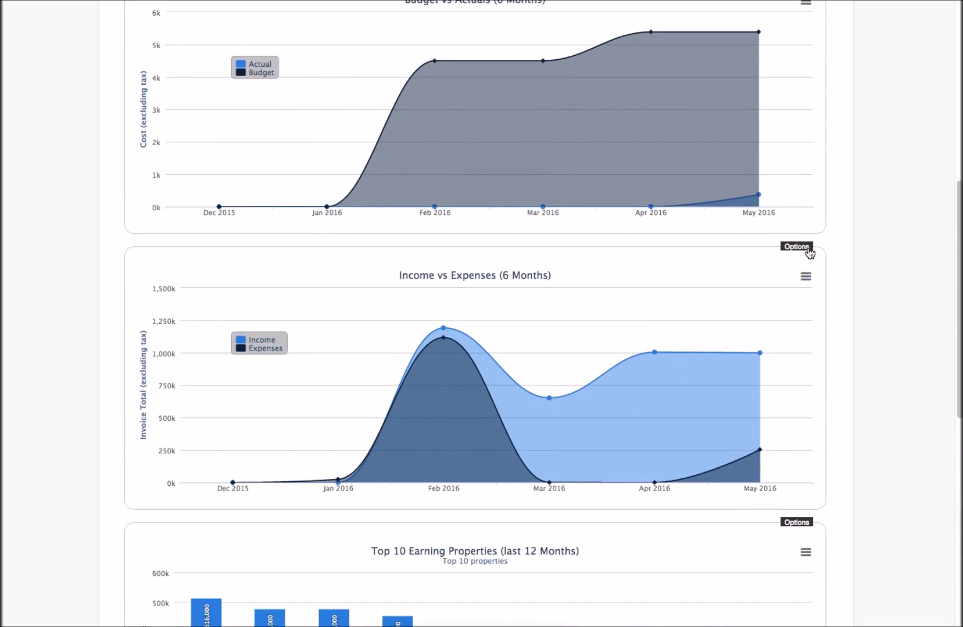
{"action": "scroll", "coordinate": [810, 252], "scroll_direction": "up", "scroll_amount": 8}
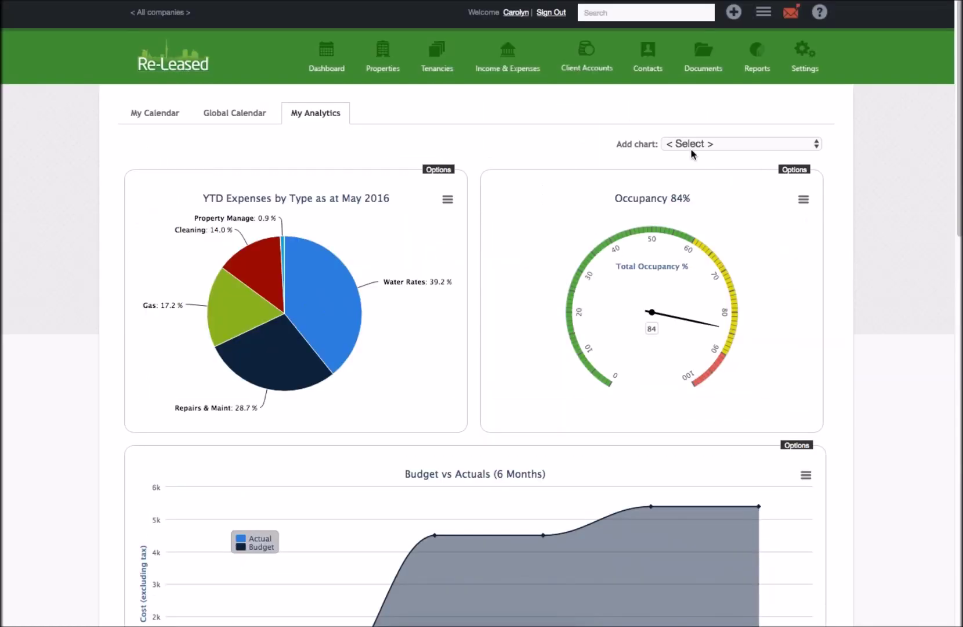
{"action": "left_click", "coordinate": [808, 145]}
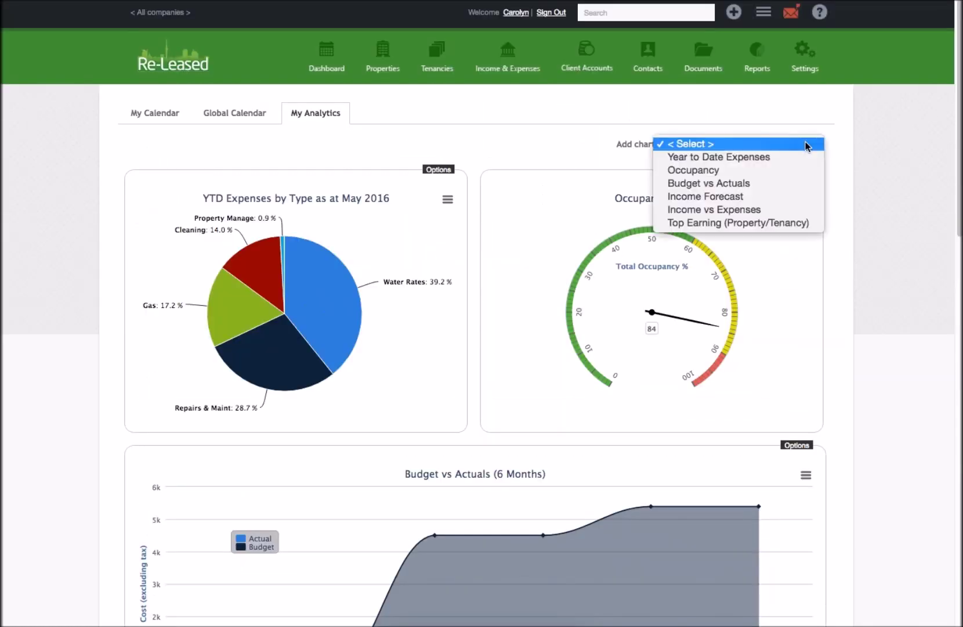